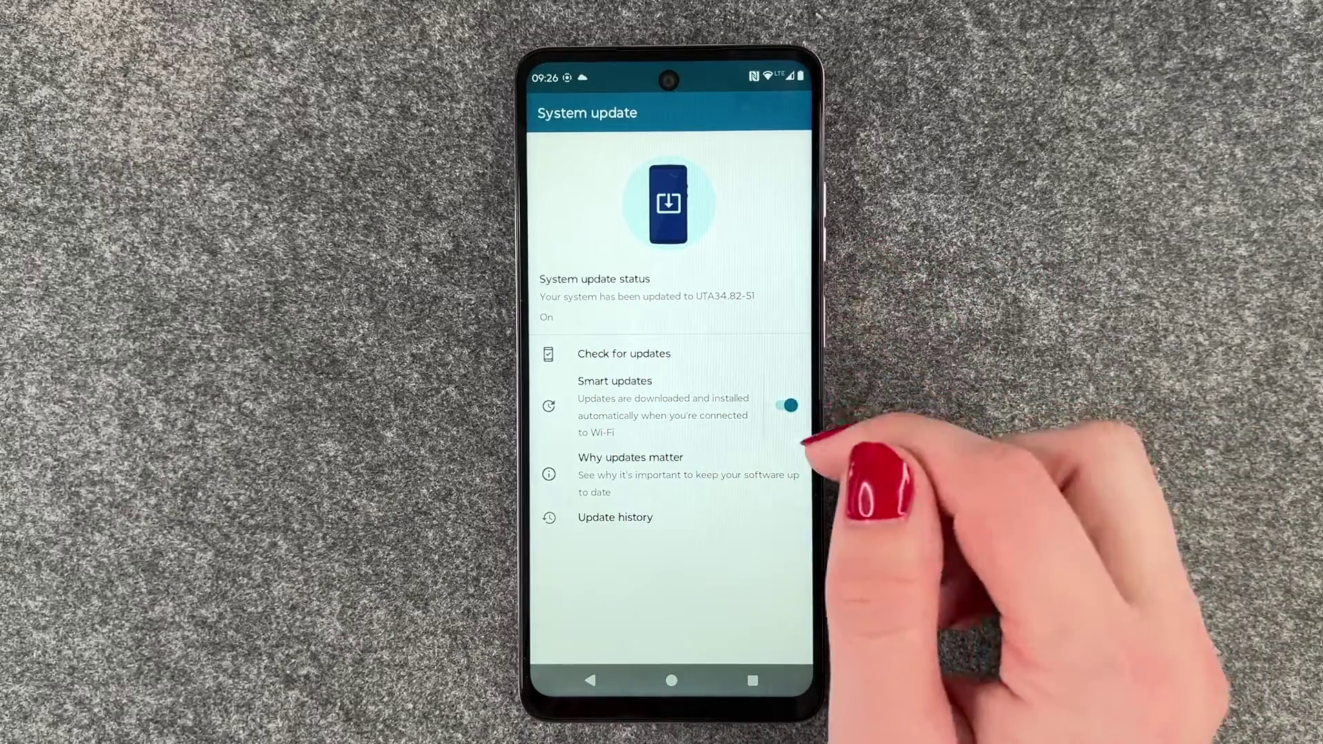
# Run Check for updates and dismiss the 'Everything looks good!' up-to-date result with OK.
pyautogui.click(624, 352)
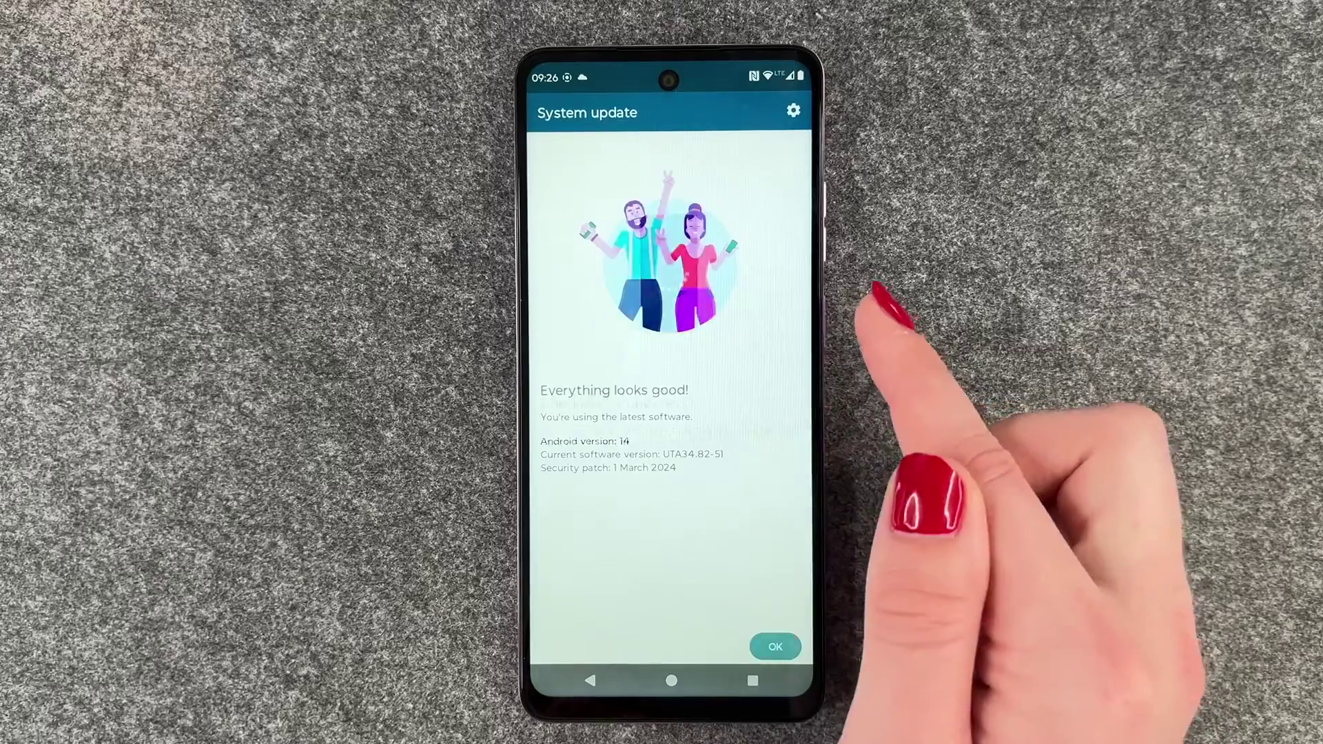
pyautogui.click(775, 646)
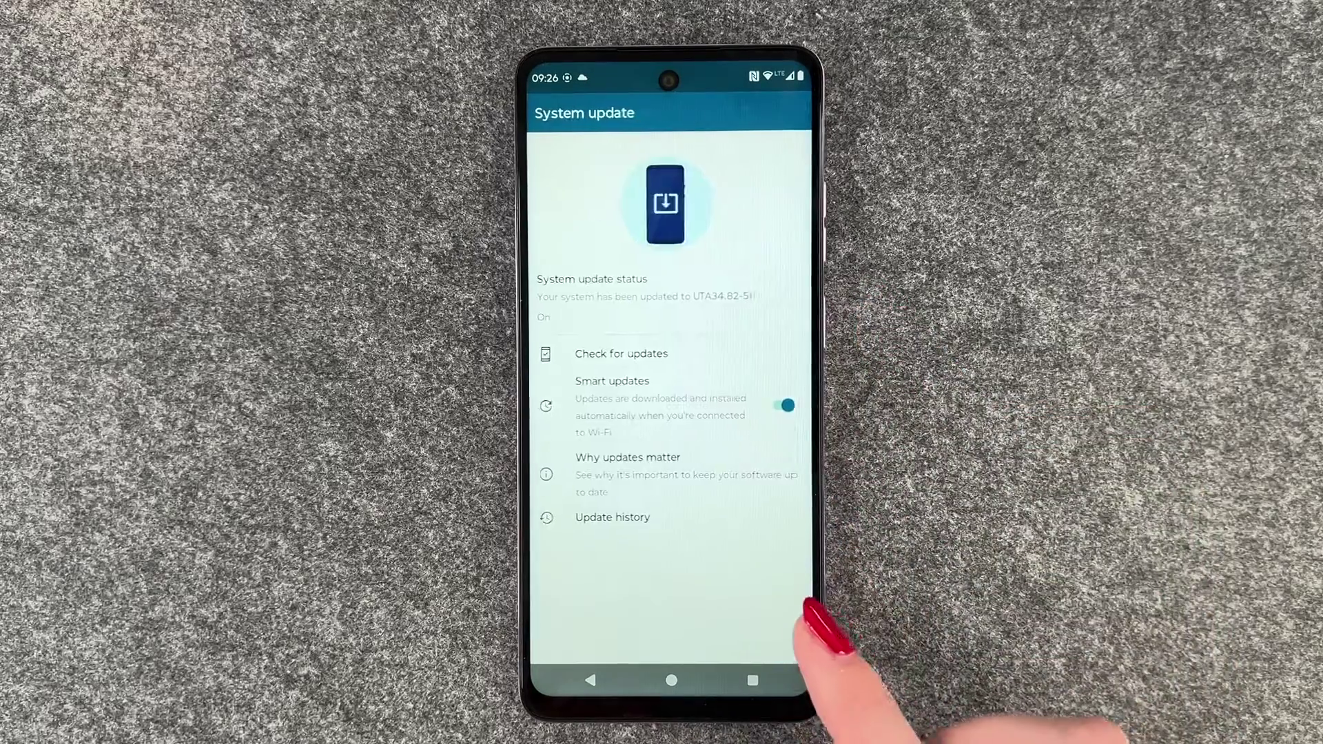